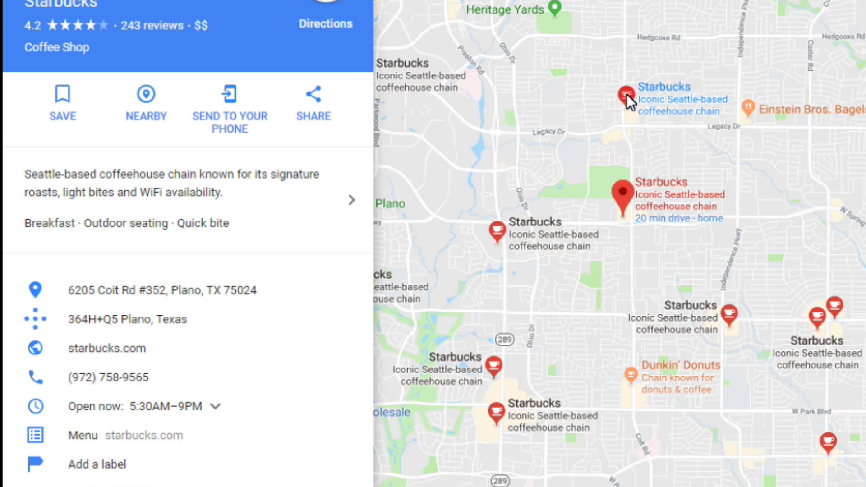
Select the Starbucks location just north of Legacy Dr on the map
{"action": "left_click", "coordinate": [627, 95]}
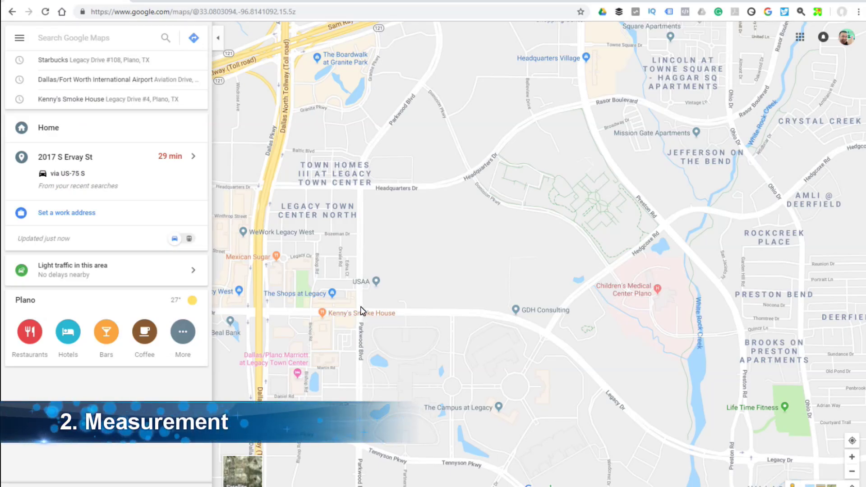
Measure the distance along Parkwood Blvd from the Headquarters Dr intersection down to Legacy Dr
{"action": "right_click", "coordinate": [361, 190]}
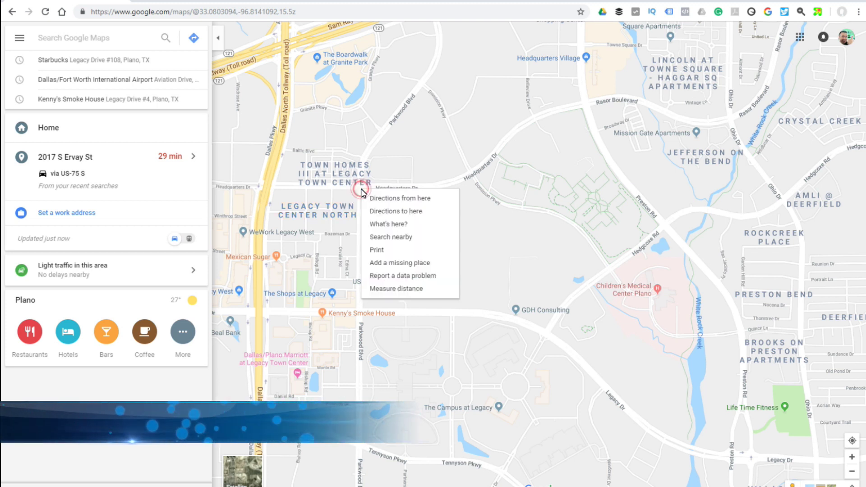
{"action": "left_click", "coordinate": [390, 289]}
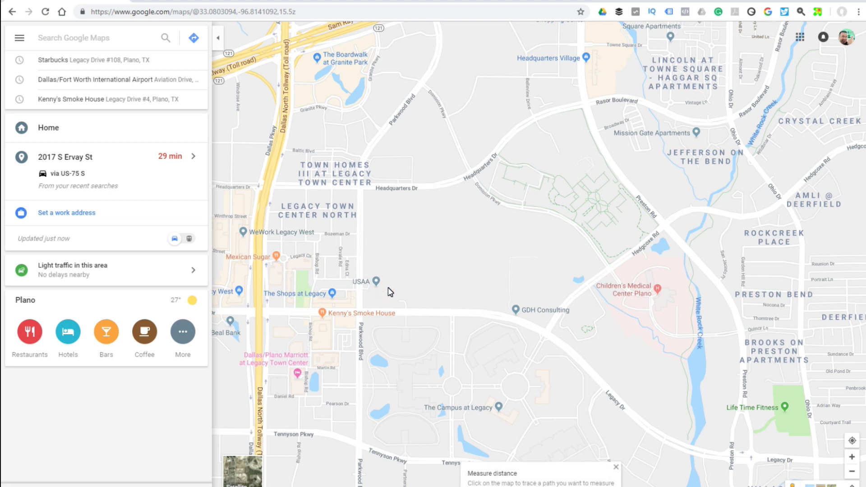
{"action": "left_click", "coordinate": [361, 188]}
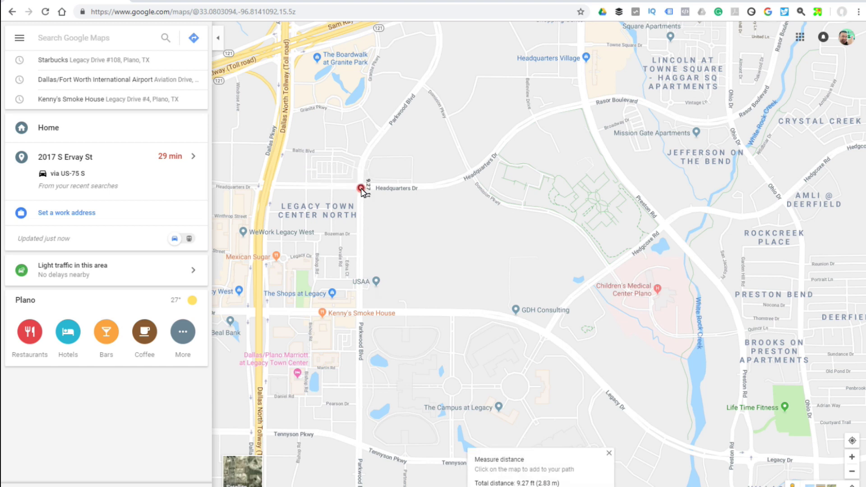
{"action": "left_click", "coordinate": [360, 317]}
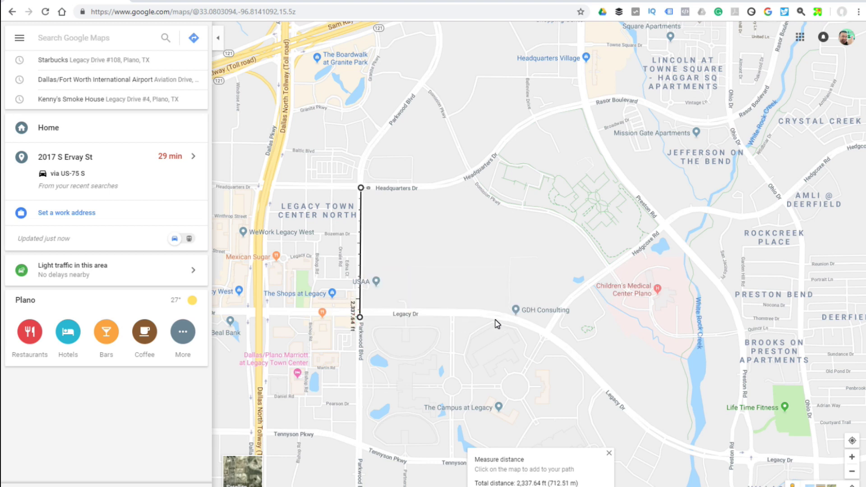
Extend the measuring path along Legacy Dr, Hedgcoxe Rd, Dominion Pkwy and Headquarters Dr back to its start, then clear the measurement
{"action": "left_click", "coordinate": [543, 331]}
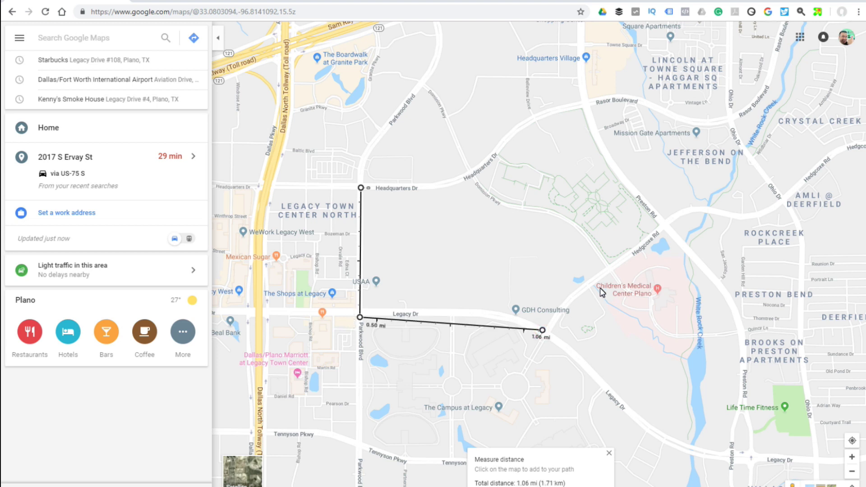
{"action": "left_click", "coordinate": [608, 269]}
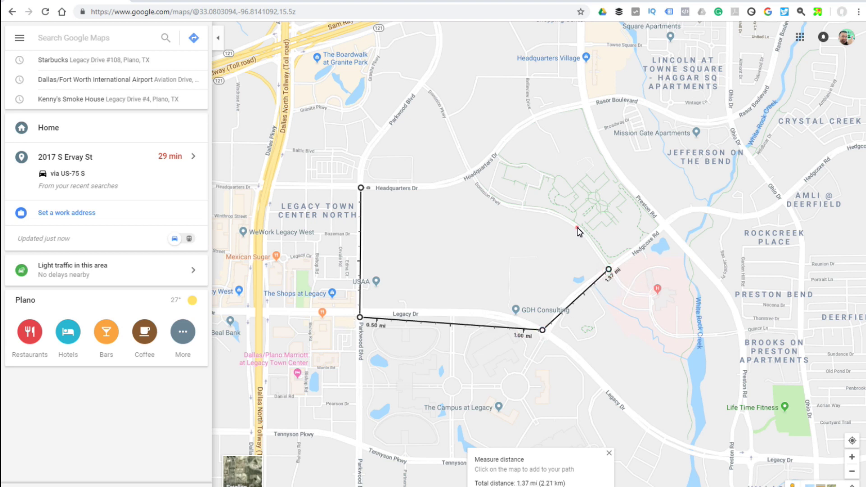
{"action": "left_click", "coordinate": [577, 227]}
{"action": "left_click", "coordinate": [525, 208]}
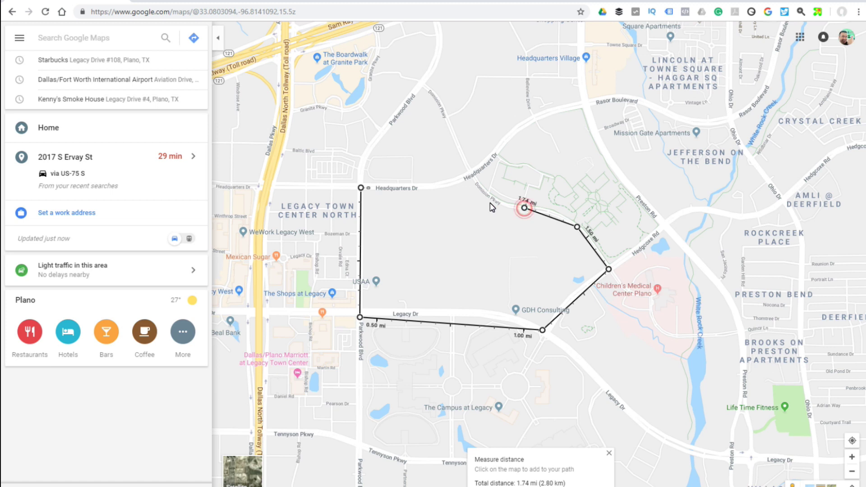
{"action": "left_click", "coordinate": [493, 198]}
{"action": "left_click", "coordinate": [472, 174]}
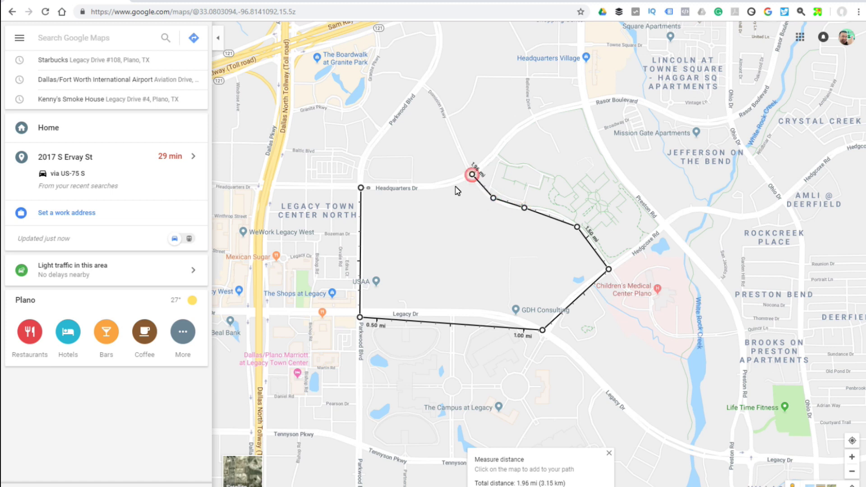
{"action": "left_click", "coordinate": [408, 188]}
{"action": "left_click", "coordinate": [361, 187]}
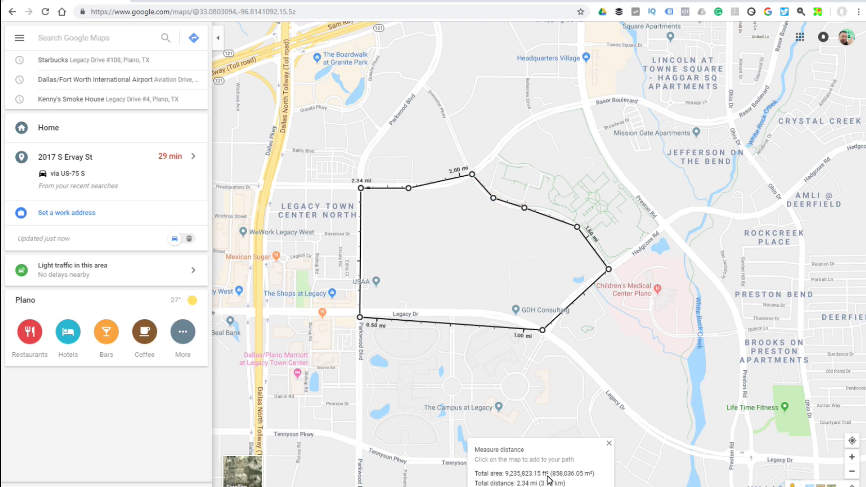
{"action": "right_click", "coordinate": [444, 251]}
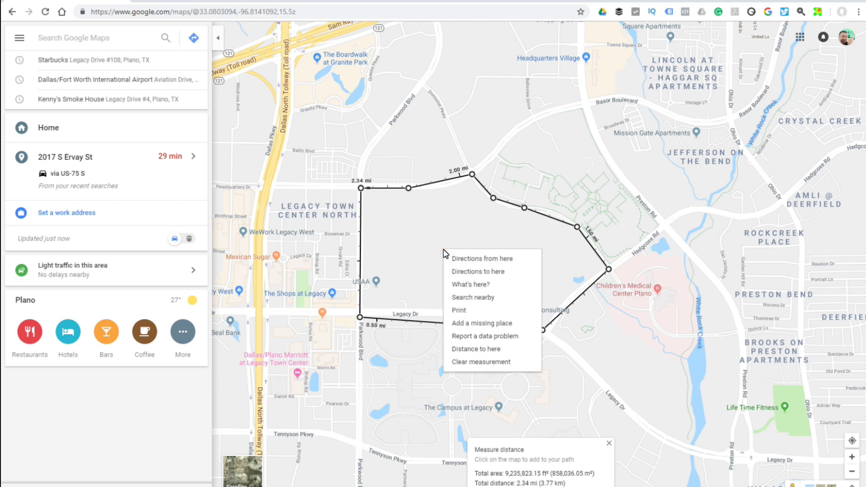
{"action": "left_click", "coordinate": [480, 365]}
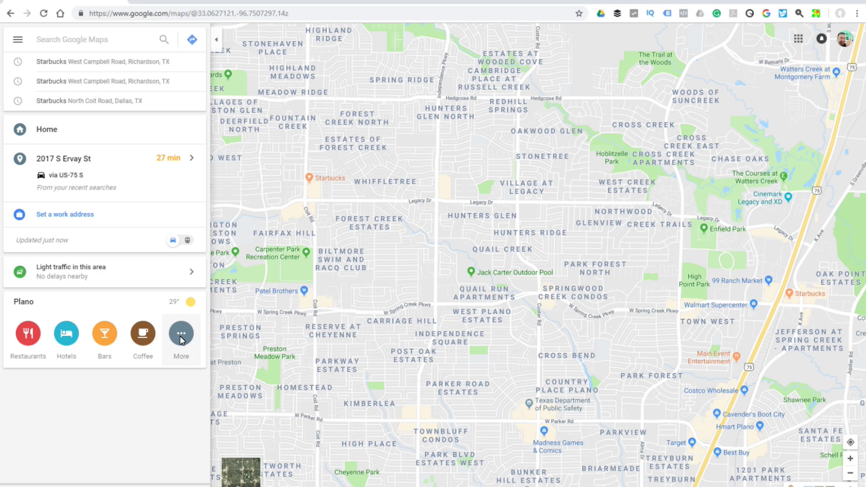
Find restaurants in Plano and filter them by the $$ price level and Indian cuisine
{"action": "left_click", "coordinate": [28, 336]}
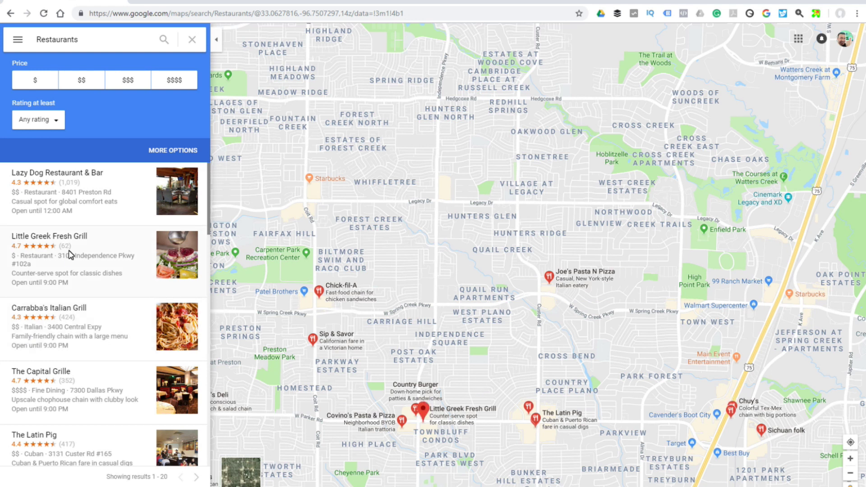
{"action": "left_click", "coordinate": [86, 79]}
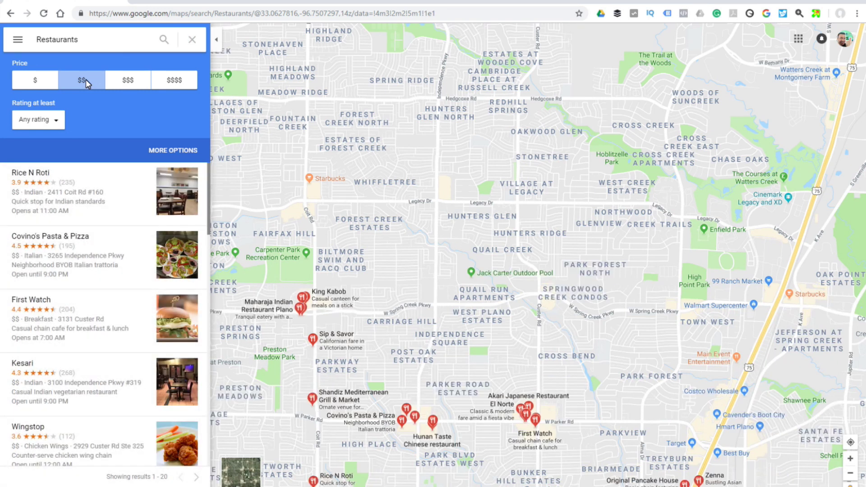
{"action": "left_click", "coordinate": [170, 151]}
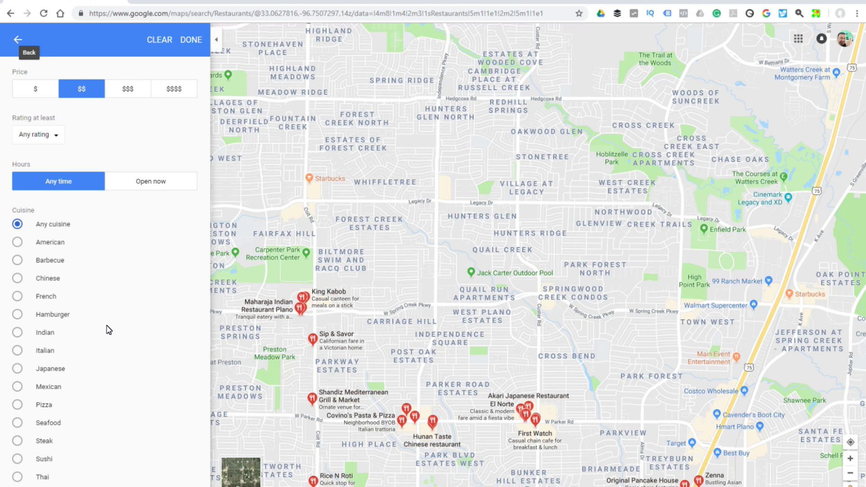
{"action": "left_click", "coordinate": [42, 334]}
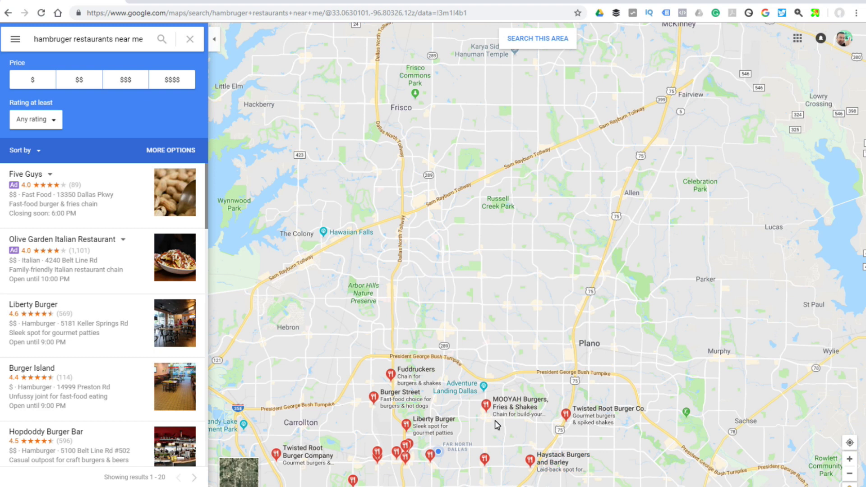
{"action": "scroll", "coordinate": [452, 276], "scroll_direction": "up", "scroll_amount": 5}
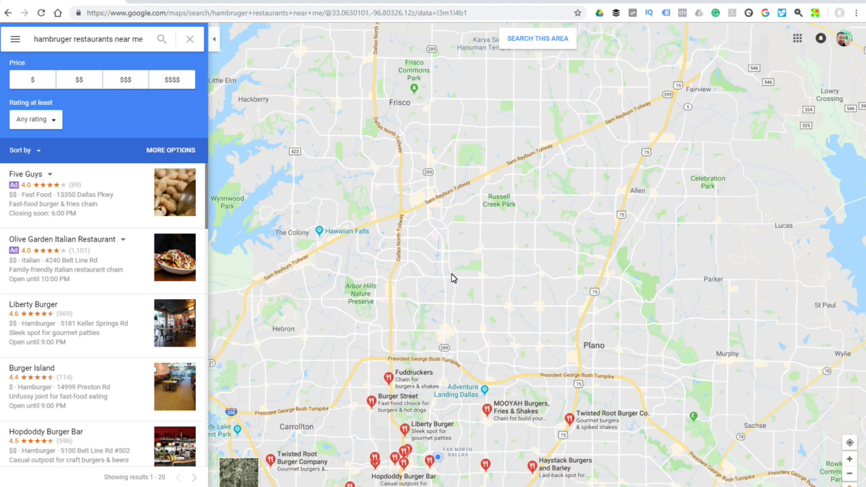
{"action": "scroll", "coordinate": [496, 308], "scroll_direction": "up", "scroll_amount": 2}
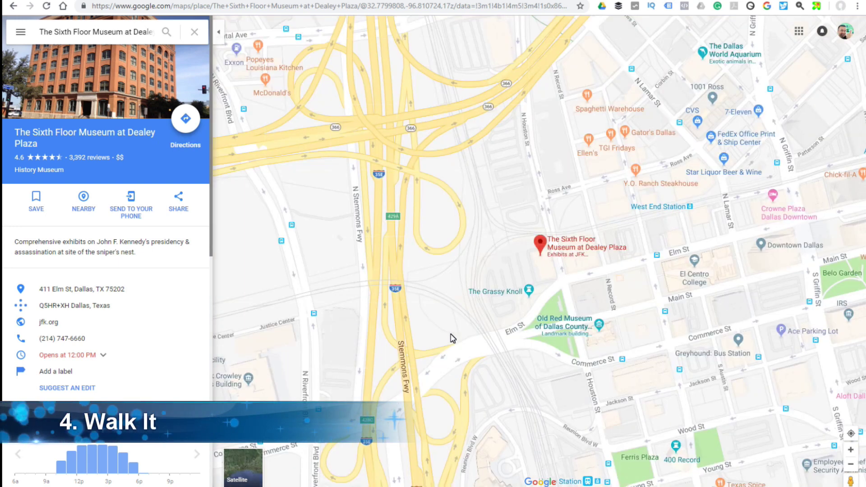
Enter Street View on Elm St beside The Sixth Floor Museum at Dealey Plaza and look around while moving down the street
{"action": "left_click_drag", "start_coordinate": [851, 481], "coordinate": [542, 279]}
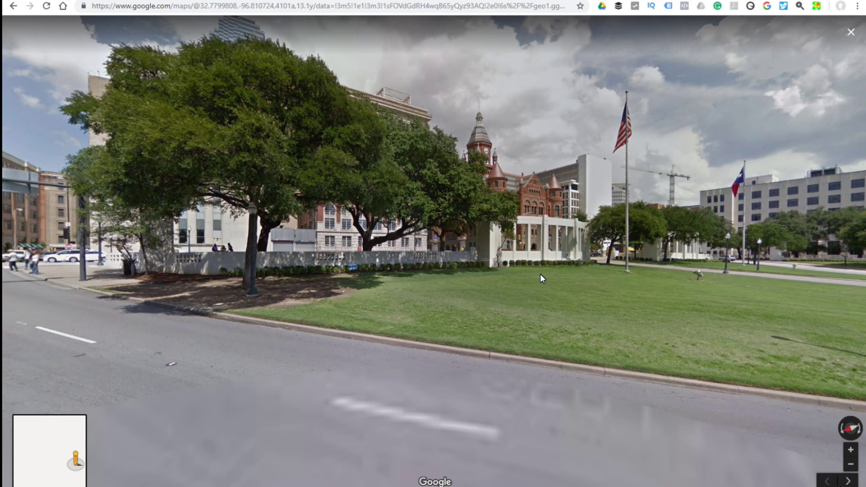
{"action": "left_click", "coordinate": [406, 275]}
{"action": "left_click_drag", "start_coordinate": [384, 311], "coordinate": [329, 210]}
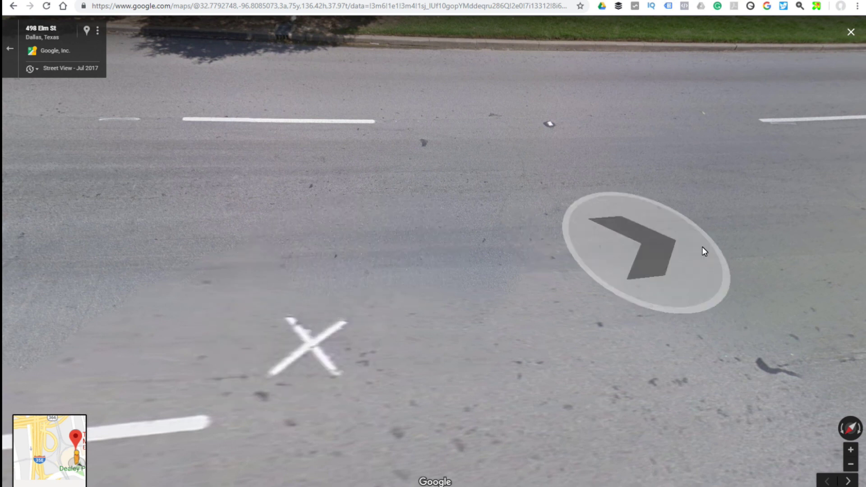
{"action": "left_click", "coordinate": [669, 237]}
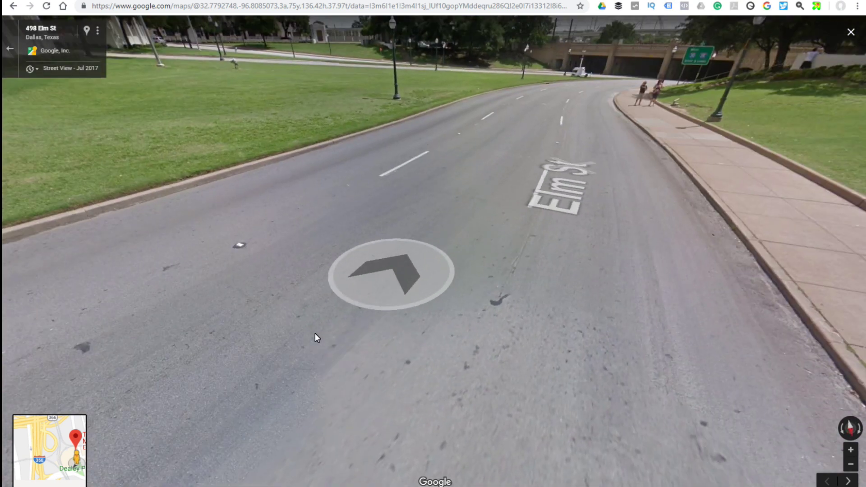
{"action": "left_click", "coordinate": [536, 127]}
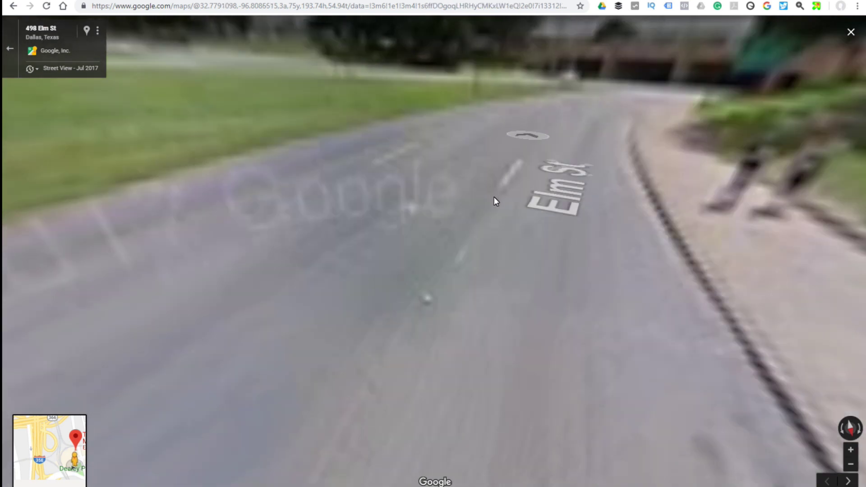
Preview the historical Street View imagery of Elm St from Oct 2008, Aug 2011 and Oct 2012, then leave Street View
{"action": "left_click", "coordinate": [30, 68]}
{"action": "left_click", "coordinate": [71, 176]}
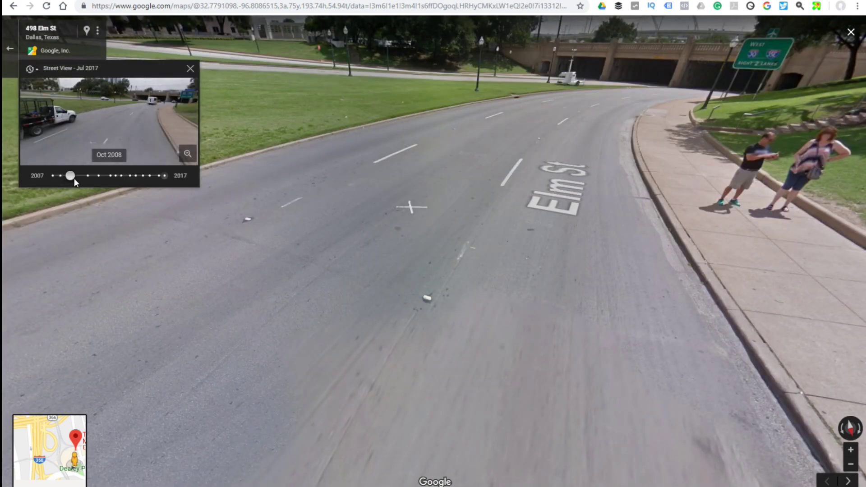
{"action": "left_click_drag", "start_coordinate": [74, 178], "coordinate": [91, 178]}
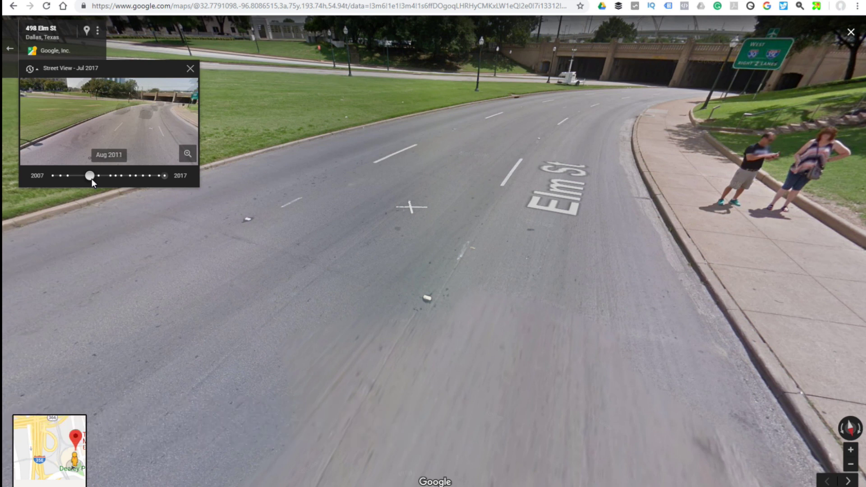
{"action": "mouse_move", "coordinate": [91, 179]}
{"action": "left_mouse_down"}
{"action": "mouse_move", "coordinate": [161, 181]}
{"action": "mouse_move", "coordinate": [104, 181]}
{"action": "left_mouse_up"}
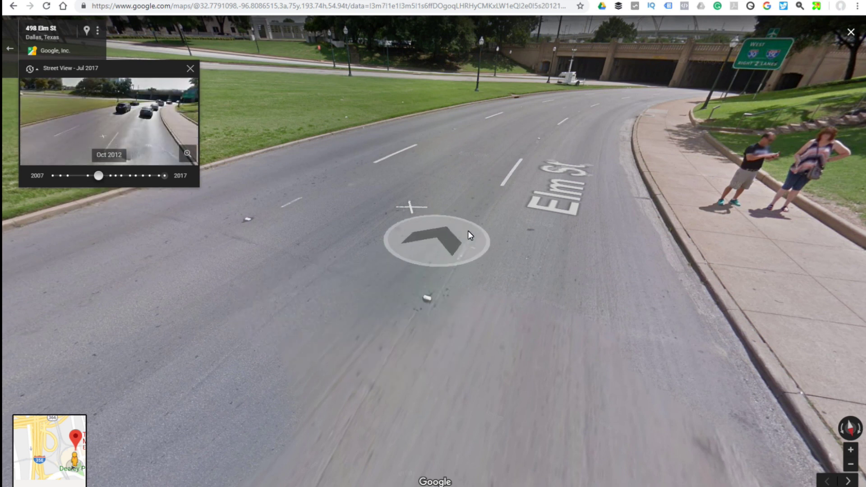
{"action": "left_click", "coordinate": [190, 68]}
{"action": "key", "text": "Escape"}
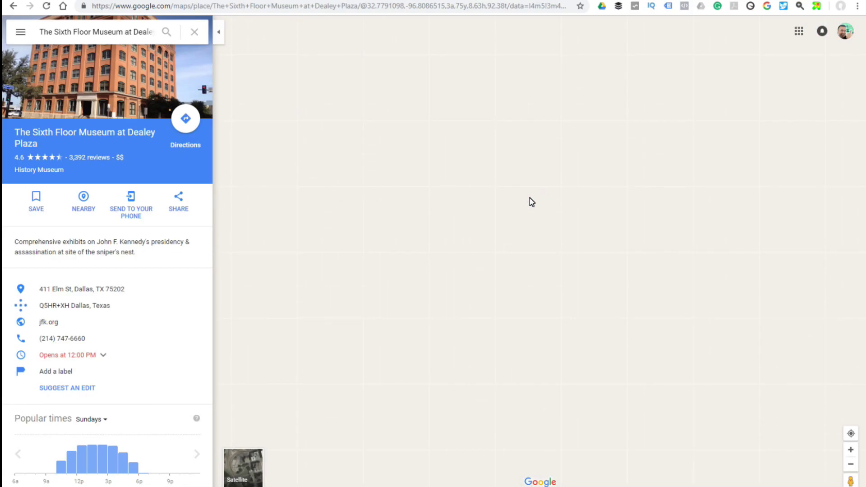
Show the map as tilted 3D satellite imagery and examine the buildings around Dealey Plaza
{"action": "left_click", "coordinate": [238, 474]}
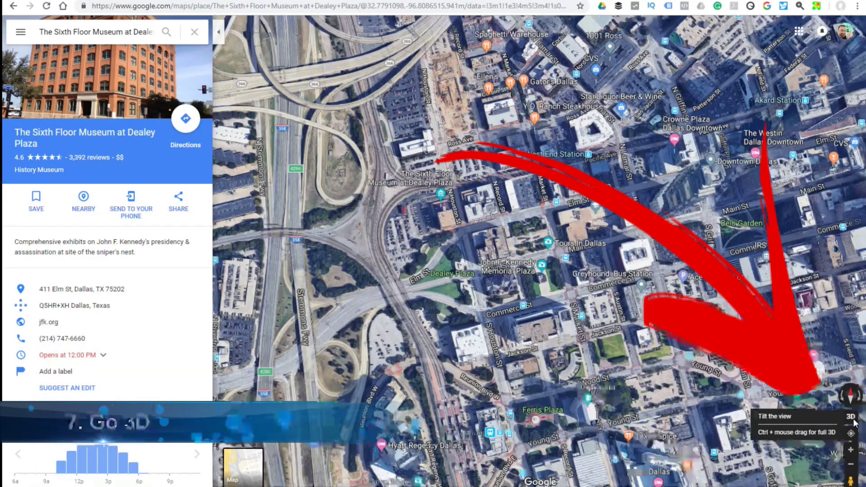
{"action": "left_click", "coordinate": [853, 419]}
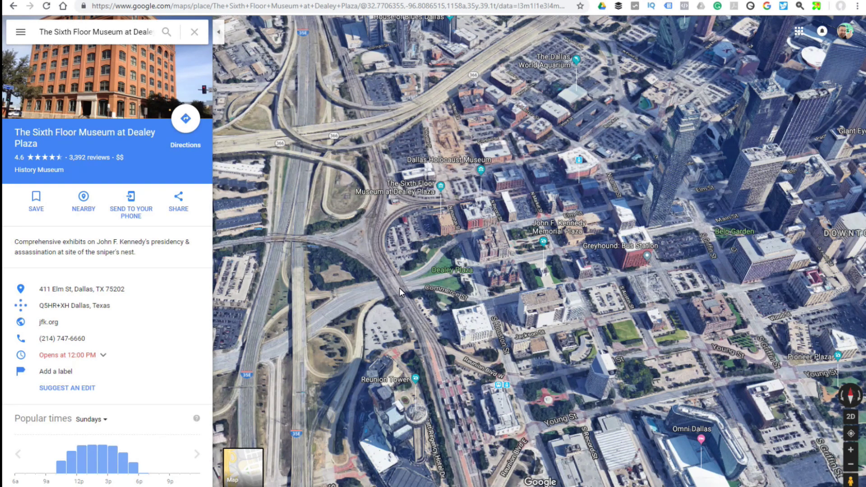
{"action": "scroll", "coordinate": [400, 288], "scroll_direction": "up", "scroll_amount": 3}
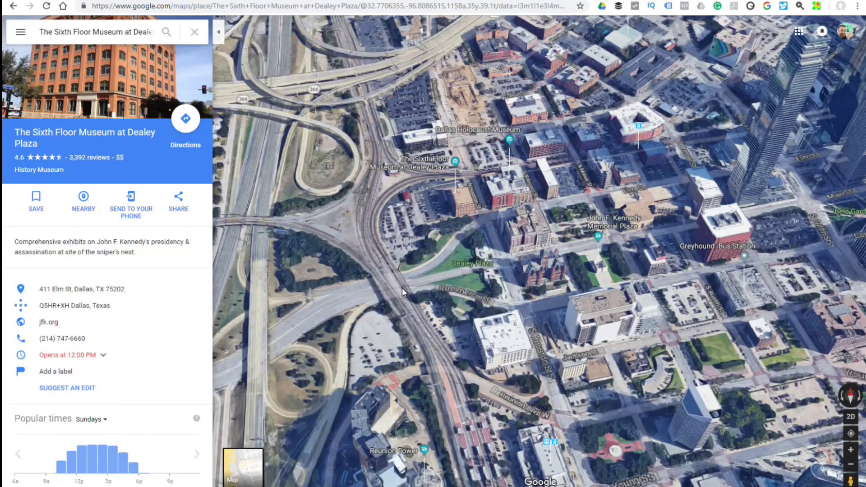
{"action": "scroll", "coordinate": [416, 269], "scroll_direction": "up", "scroll_amount": 2}
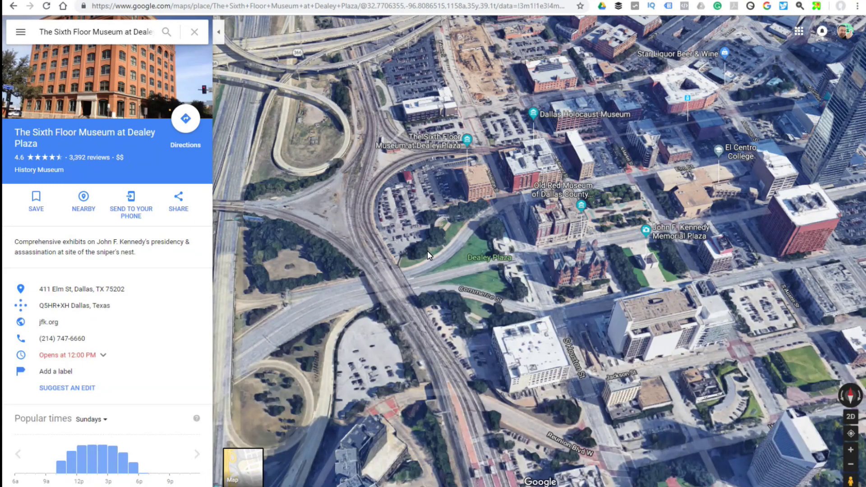
{"action": "scroll", "coordinate": [426, 251], "scroll_direction": "up", "scroll_amount": 2}
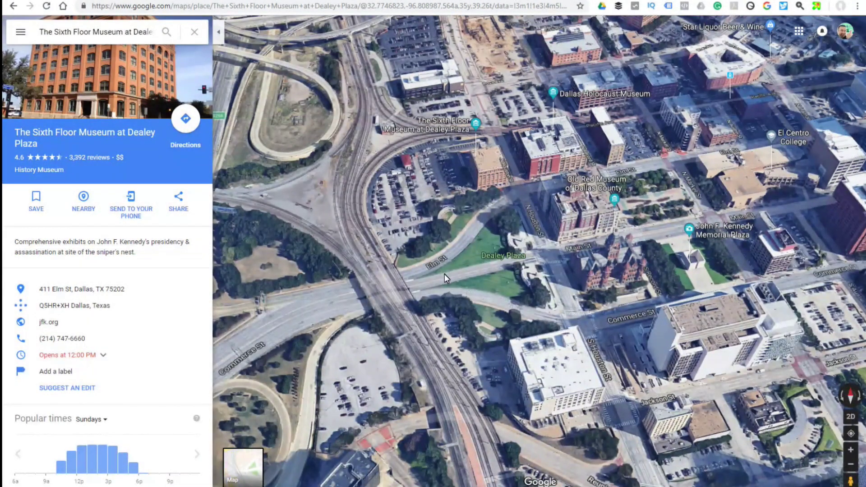
{"action": "left_click_drag", "start_coordinate": [429, 277], "coordinate": [559, 282]}
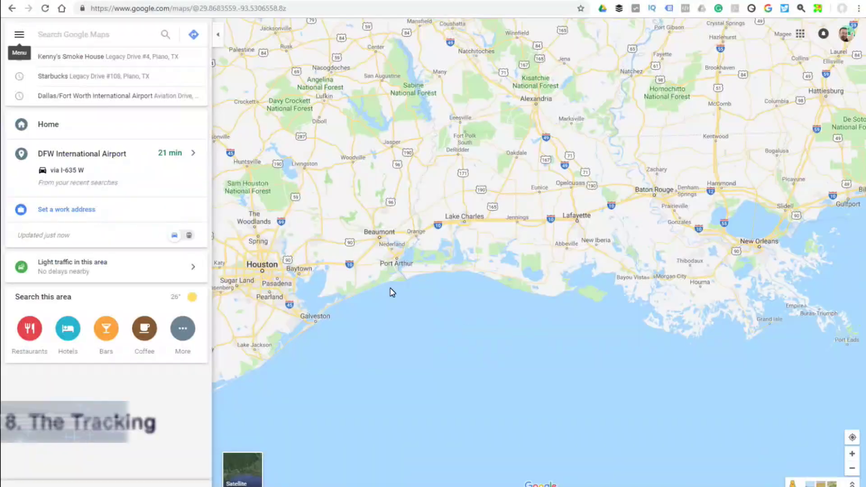
Open the personal location timeline and display today's movements
{"action": "left_click", "coordinate": [19, 35]}
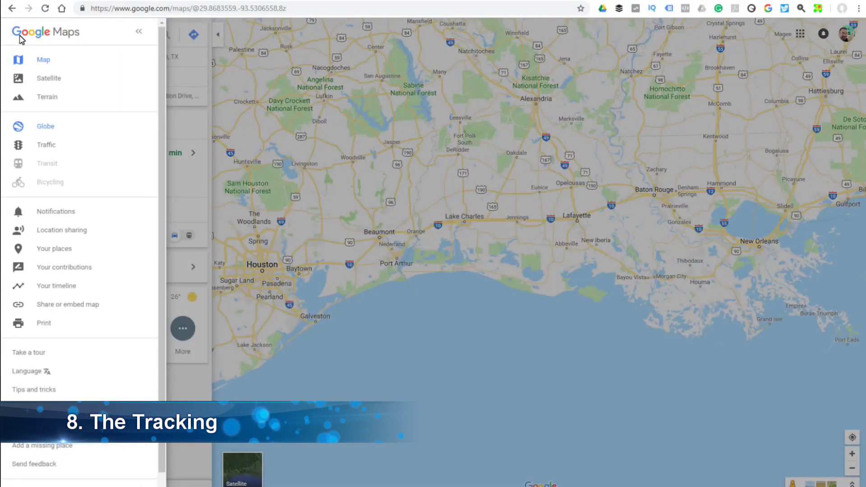
{"action": "left_click", "coordinate": [53, 287]}
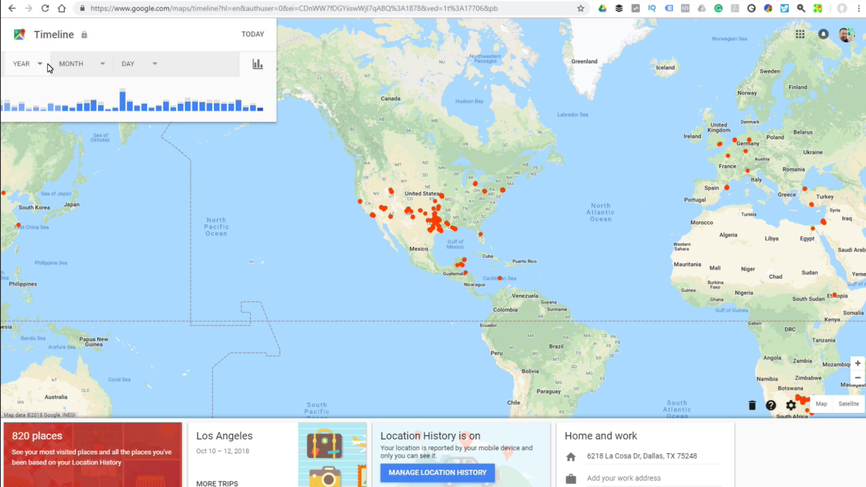
{"action": "left_click", "coordinate": [259, 36]}
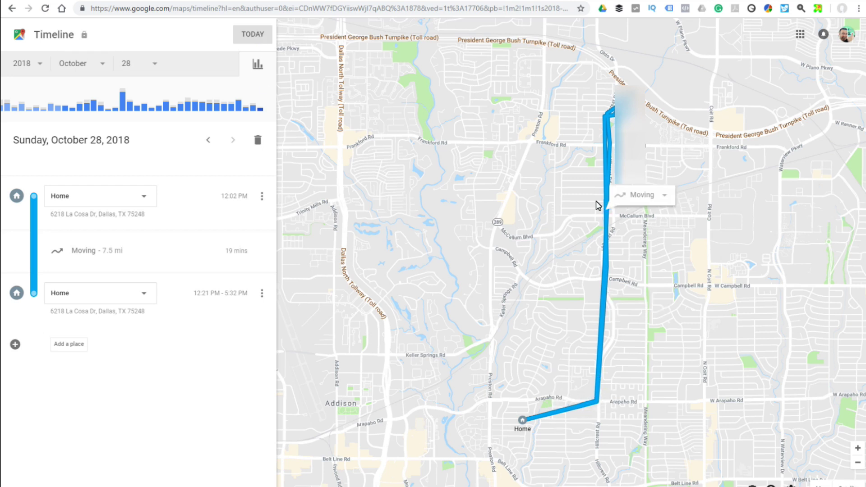
Return to the timeline overview and choose to pause Location History from the timeline options
{"action": "left_click", "coordinate": [12, 9]}
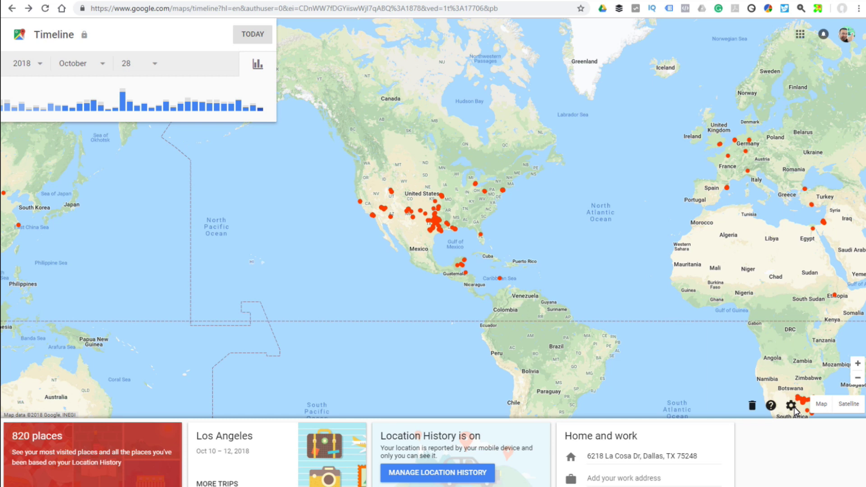
{"action": "left_click", "coordinate": [791, 406]}
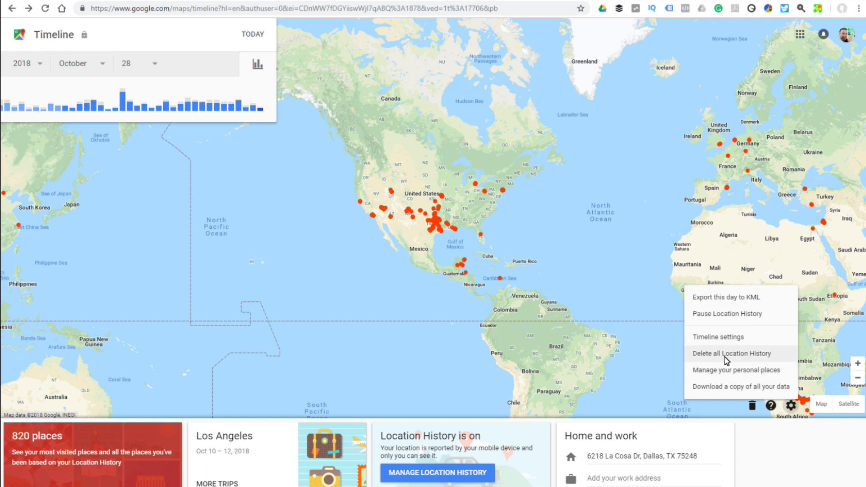
{"action": "left_click", "coordinate": [735, 313]}
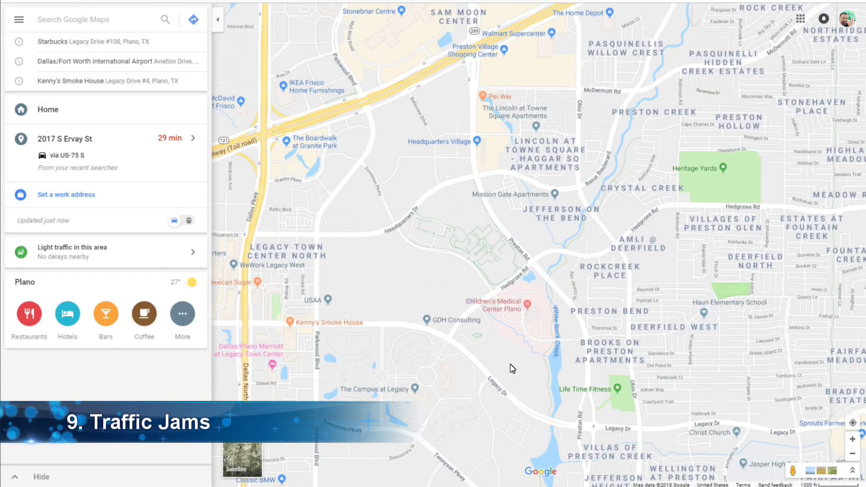
Show the traffic layer and view typical traffic for Monday at 5:45 PM, Wednesday at 5:45 PM and Thursday
{"action": "left_click", "coordinate": [19, 20]}
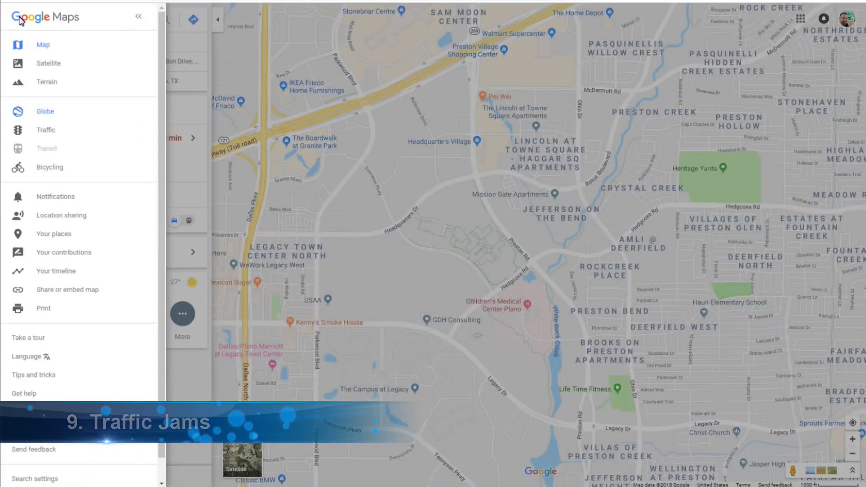
{"action": "left_click", "coordinate": [53, 135]}
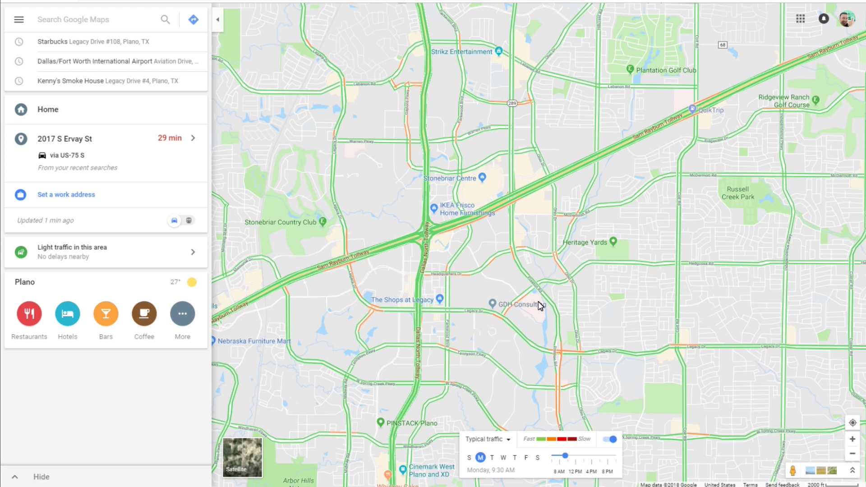
{"action": "left_click", "coordinate": [576, 456]}
{"action": "left_click", "coordinate": [588, 458]}
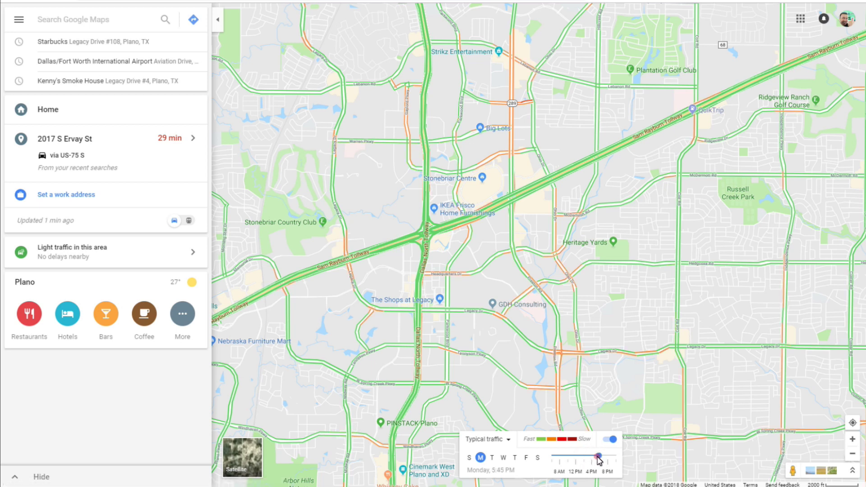
{"action": "left_click", "coordinate": [504, 458]}
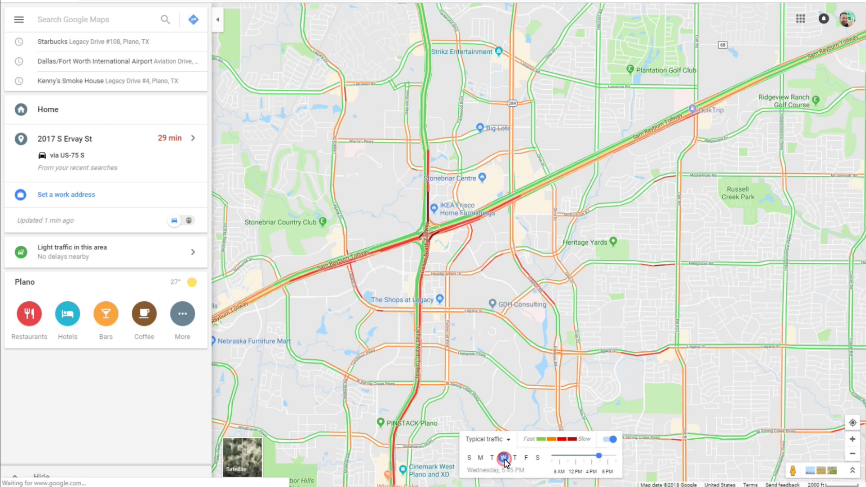
{"action": "left_click", "coordinate": [515, 458]}
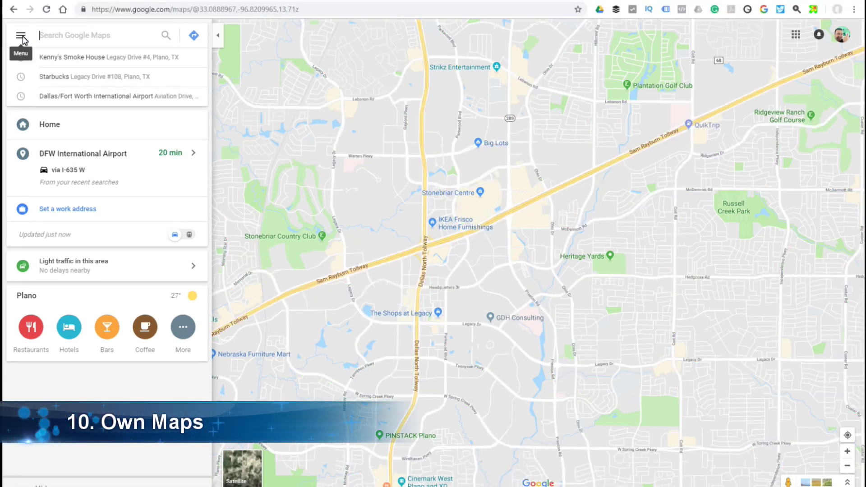
Open Your places, view the visited places, and create a new custom map
{"action": "left_click", "coordinate": [21, 37]}
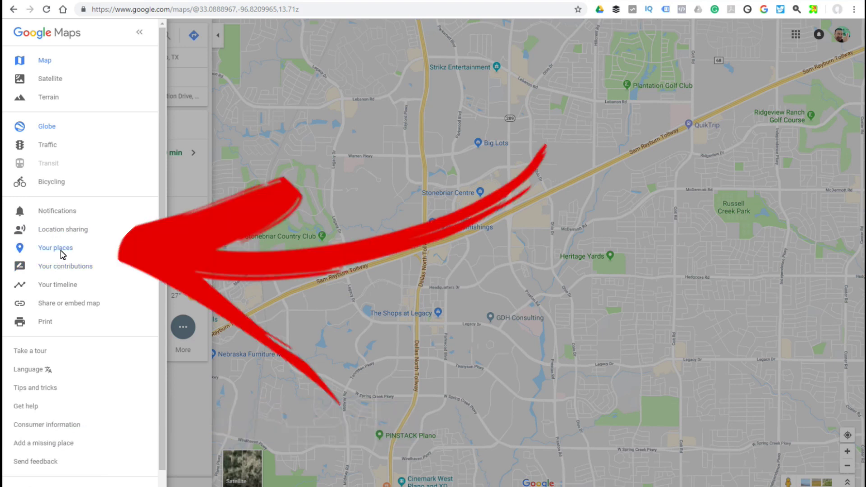
{"action": "left_click", "coordinate": [62, 251]}
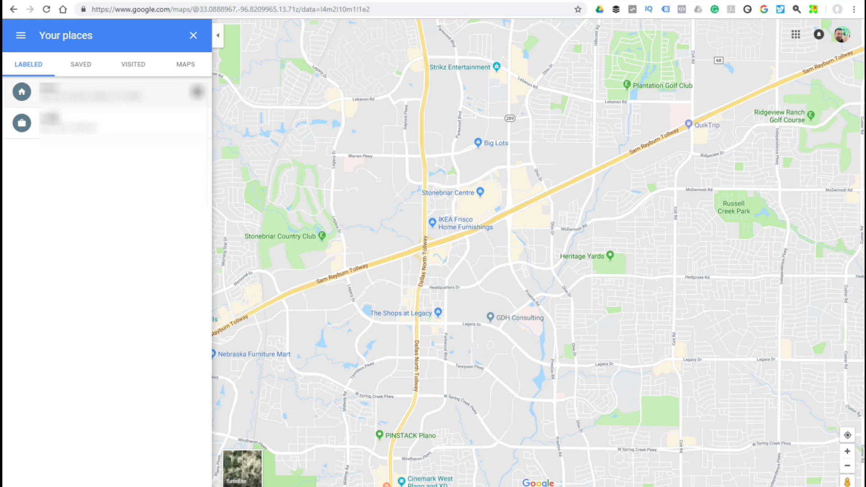
{"action": "left_click", "coordinate": [132, 66]}
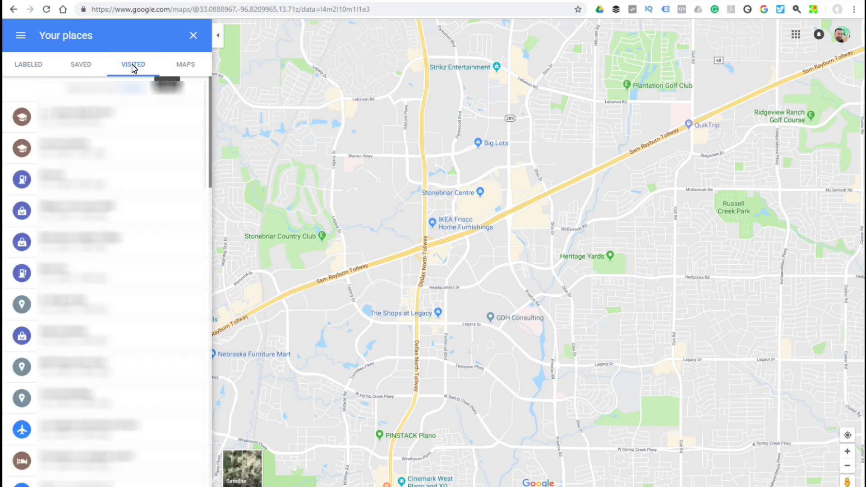
{"action": "left_click", "coordinate": [187, 67]}
{"action": "left_click", "coordinate": [110, 479]}
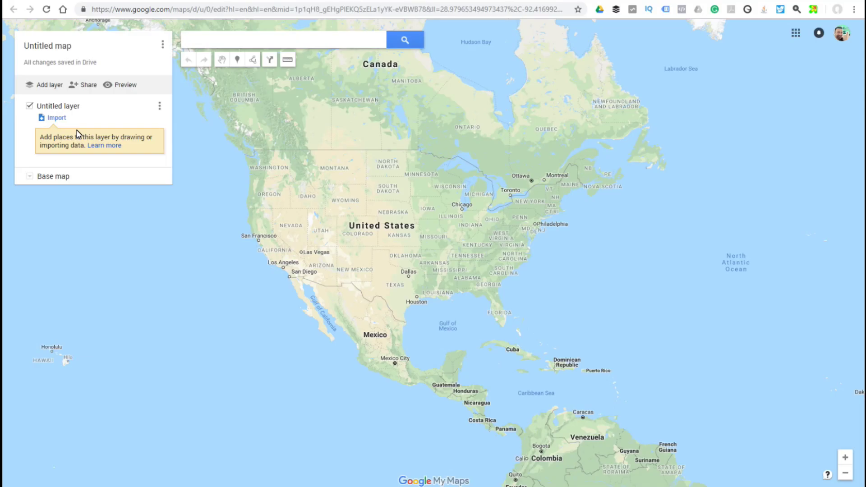
Title the new map "roadtrip 2018 thanksgiving" and save the title
{"action": "left_click", "coordinate": [66, 47]}
{"action": "type", "text": "roadtrip 2018 thanksgiving"}
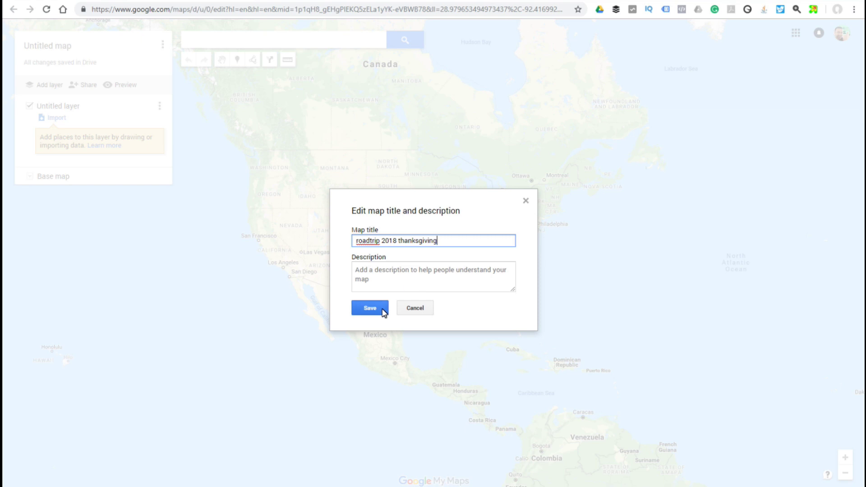
{"action": "left_click", "coordinate": [379, 309]}
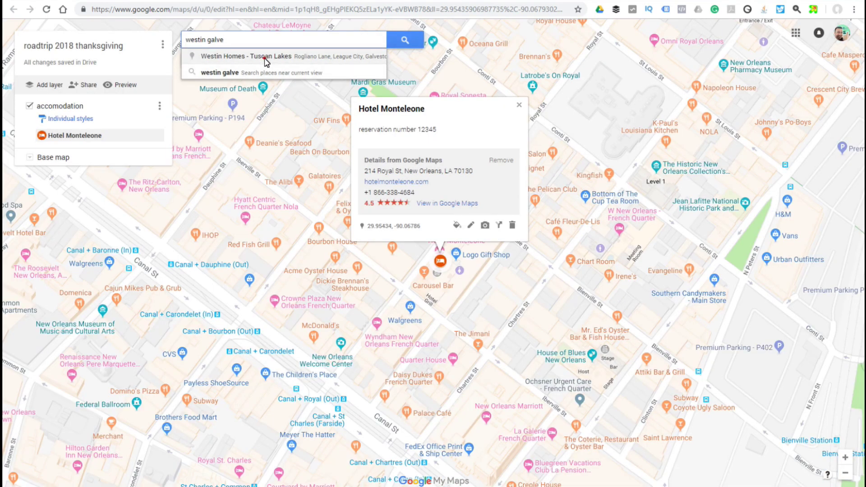
Add the suggested Westin Homes - Tuscan Lakes to the accomodation layer and style its marker orange with the lodging icon
{"action": "left_click", "coordinate": [266, 60]}
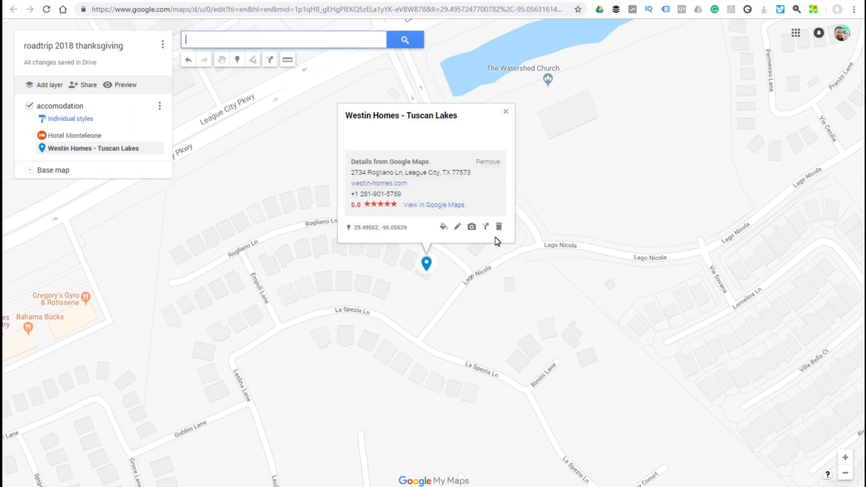
{"action": "left_click", "coordinate": [443, 226]}
{"action": "left_click", "coordinate": [480, 227]}
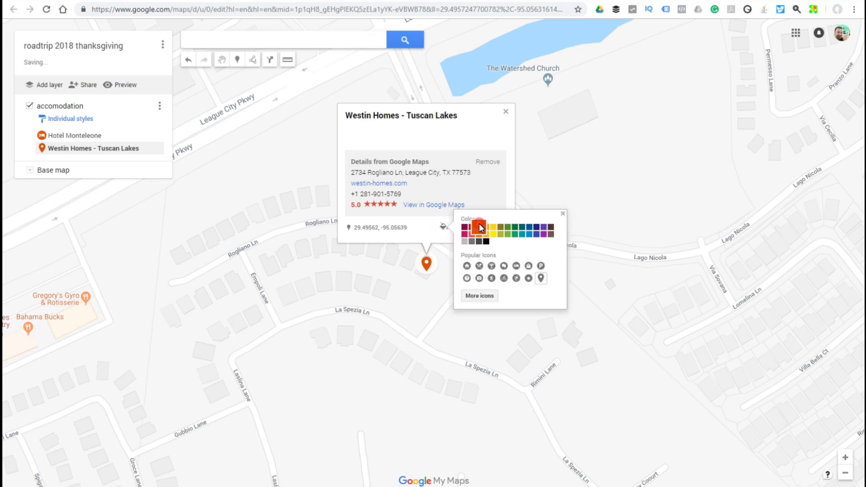
{"action": "left_click", "coordinate": [516, 266]}
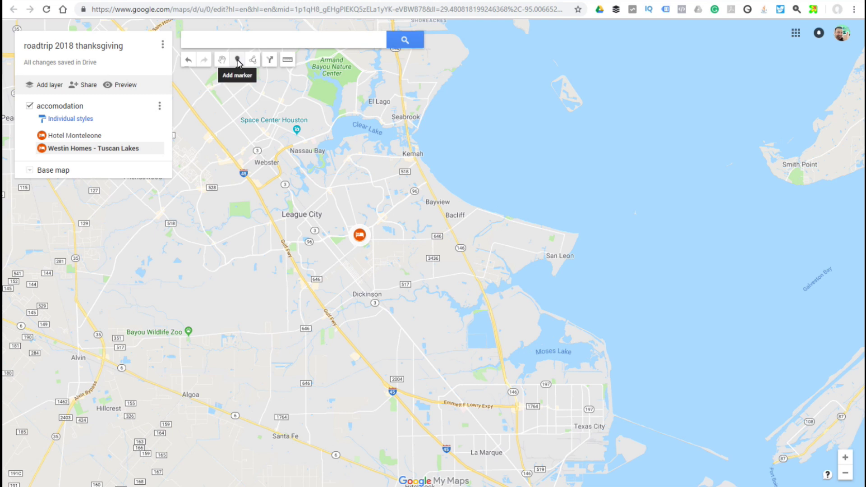
Place a marker on the coast at San Leon, name it "look out point" and give it the camera icon
{"action": "left_click", "coordinate": [238, 61]}
{"action": "left_click", "coordinate": [564, 237]}
{"action": "type", "text": "look out point"}
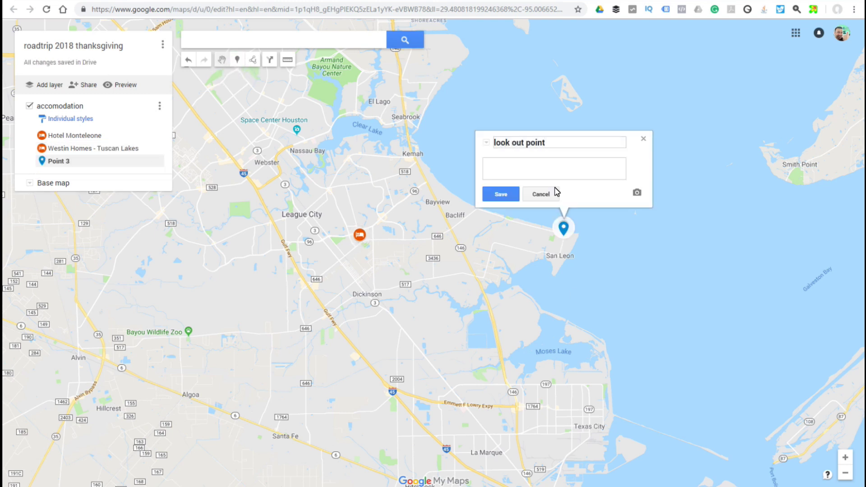
{"action": "left_click", "coordinate": [501, 194]}
{"action": "left_click", "coordinate": [582, 189]}
{"action": "left_click", "coordinate": [616, 242]}
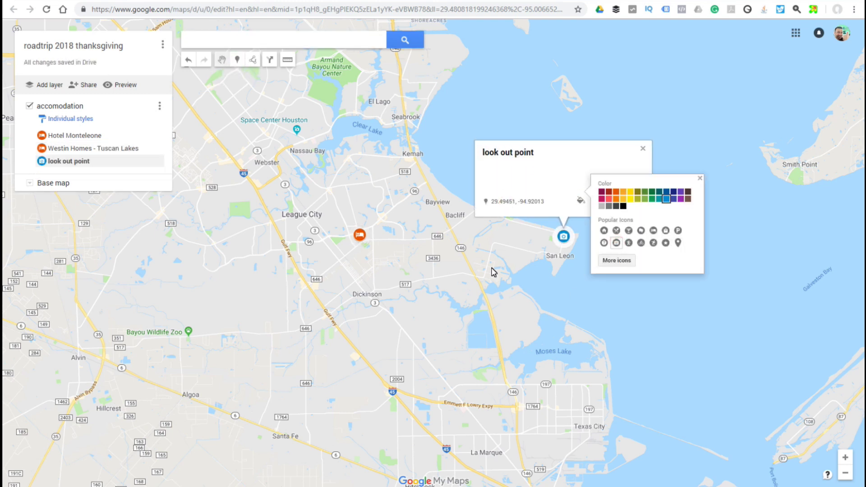
Add driving directions from Westin Homes - Tuscan Lakes to look out point
{"action": "left_click", "coordinate": [237, 59]}
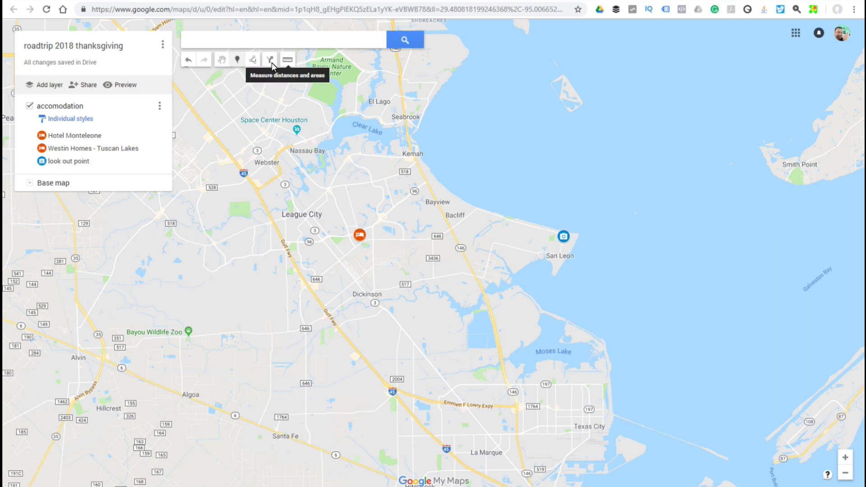
{"action": "left_click", "coordinate": [269, 59]}
{"action": "left_click", "coordinate": [360, 235]}
{"action": "left_click", "coordinate": [563, 236]}
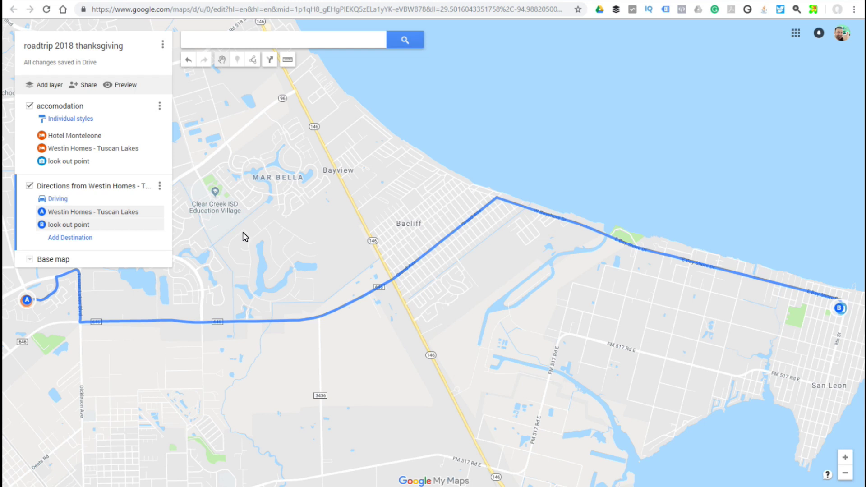
Examine the map's sharing settings and invitee permission choices, and show the options of the Thanksgiving Roadtrip map
{"action": "left_click", "coordinate": [83, 86]}
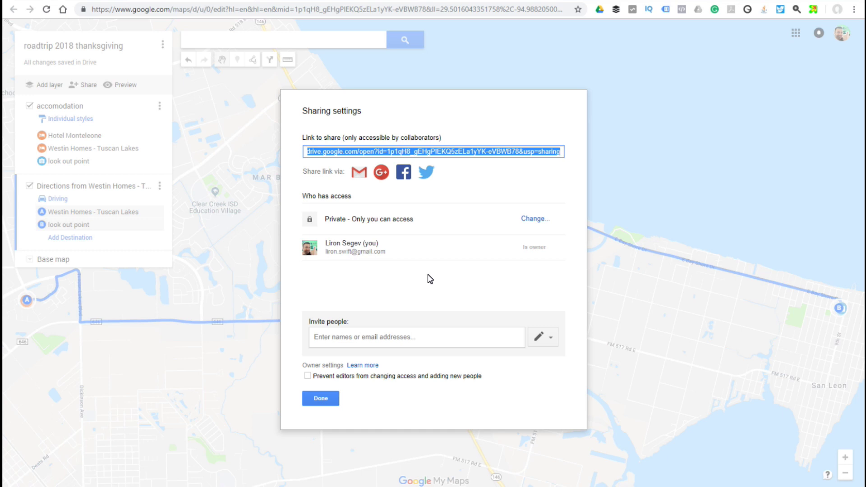
{"action": "left_click", "coordinate": [551, 339]}
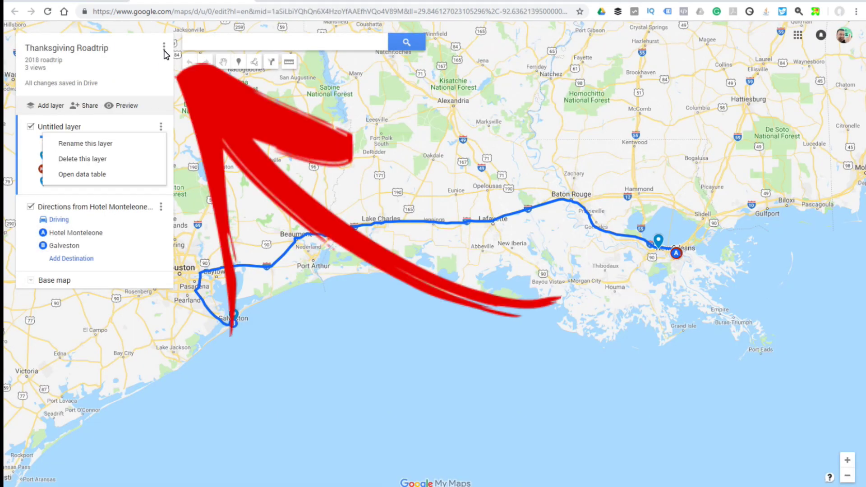
{"action": "left_click", "coordinate": [163, 48]}
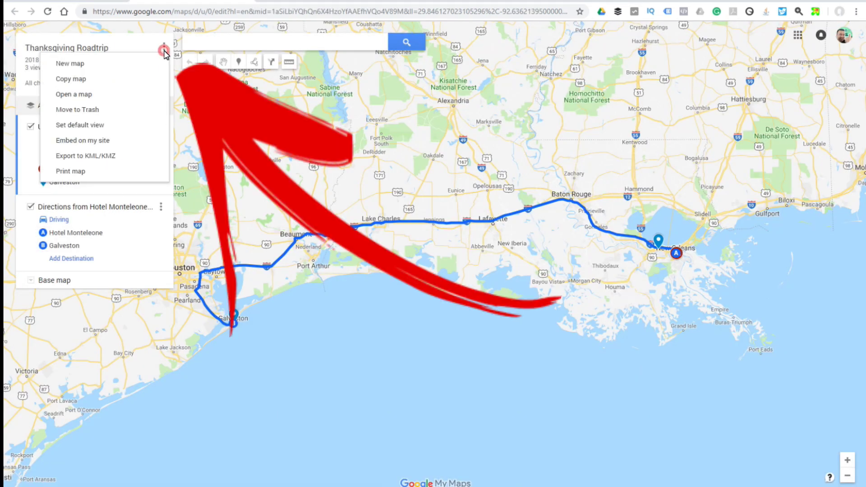